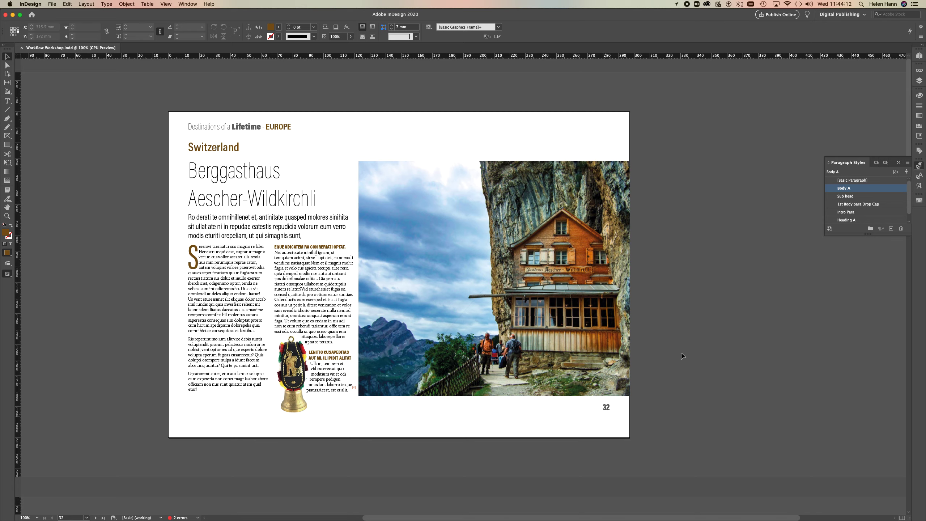
# Compare the layouts of pages 32 and 33 in preview mode.
pyautogui.hotkey('shift', 'pagedown')
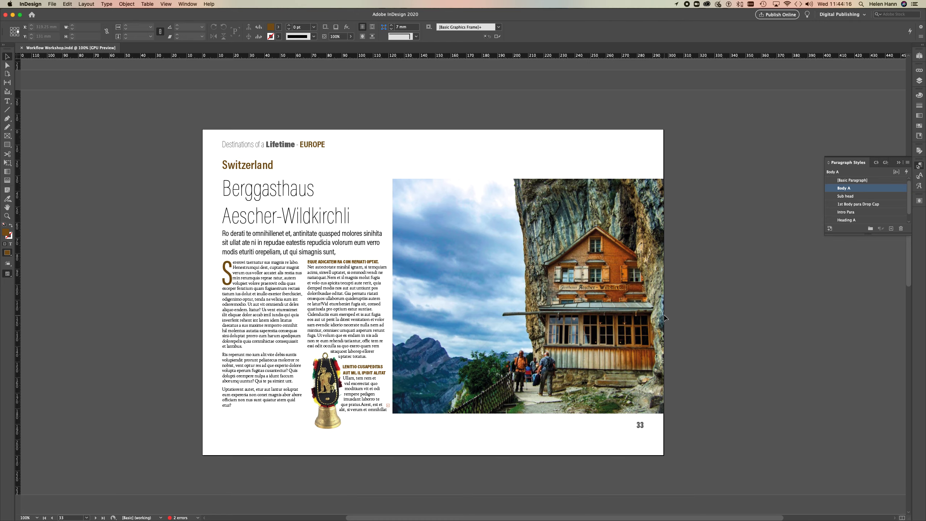
pyautogui.hotkey('shift', 'pageup')
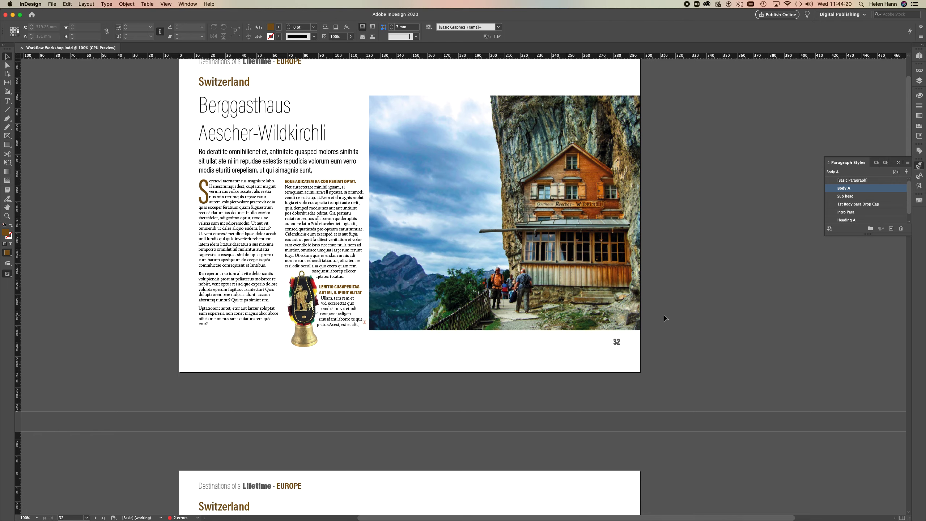
pyautogui.hotkey('shift', 'pagedown')
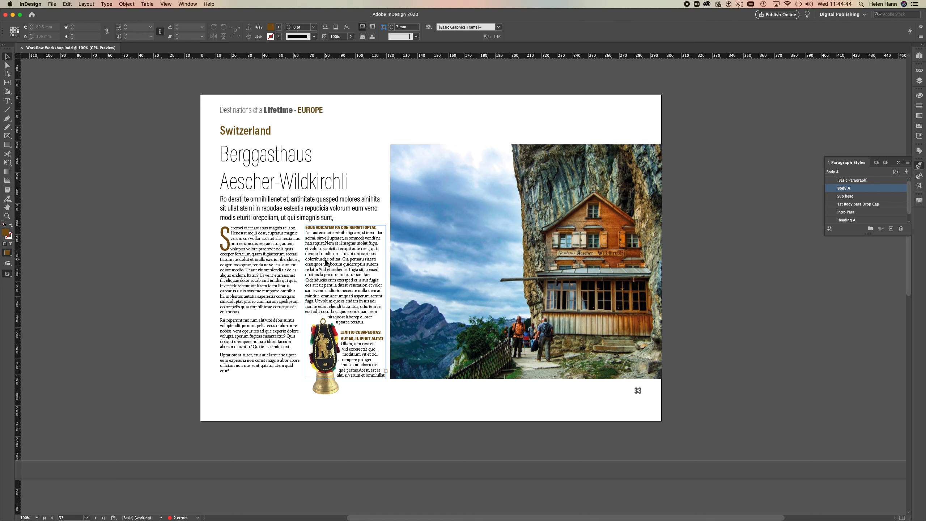
# Show the guides and examine the two-column text frame against the column grid on page 32.
pyautogui.press('w')
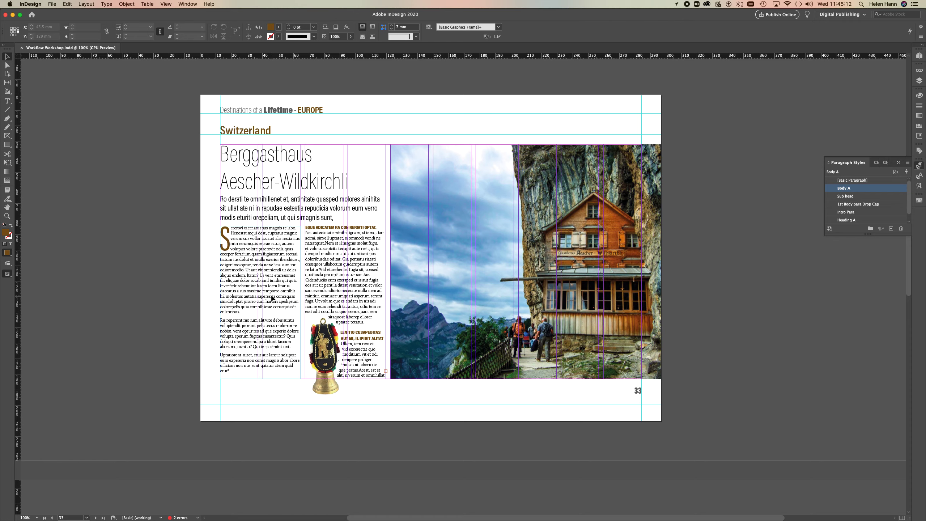
pyautogui.scroll(10, 271, 298)
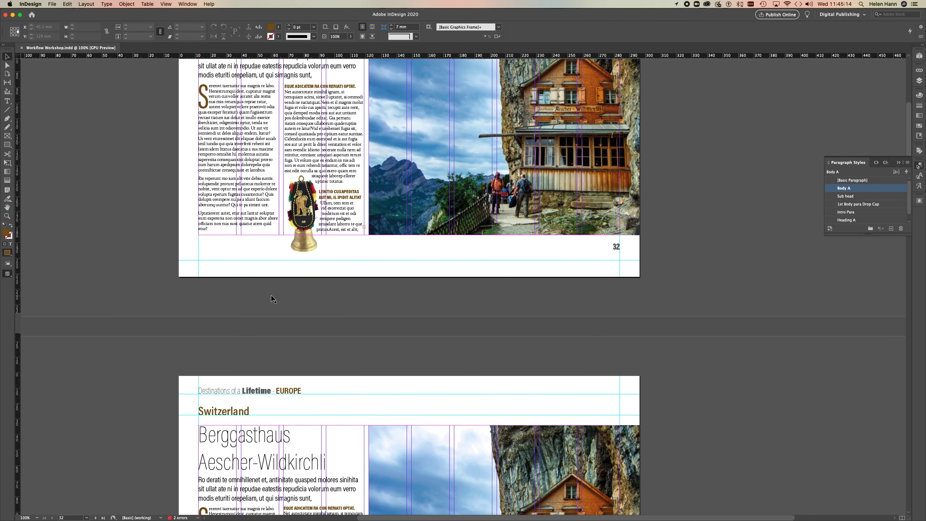
pyautogui.scroll(5, 272, 298)
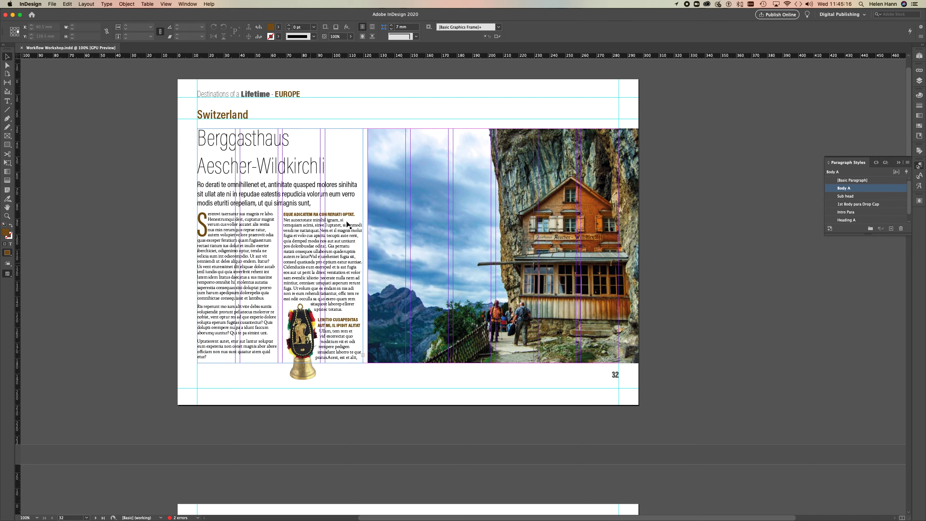
pyautogui.click(235, 197)
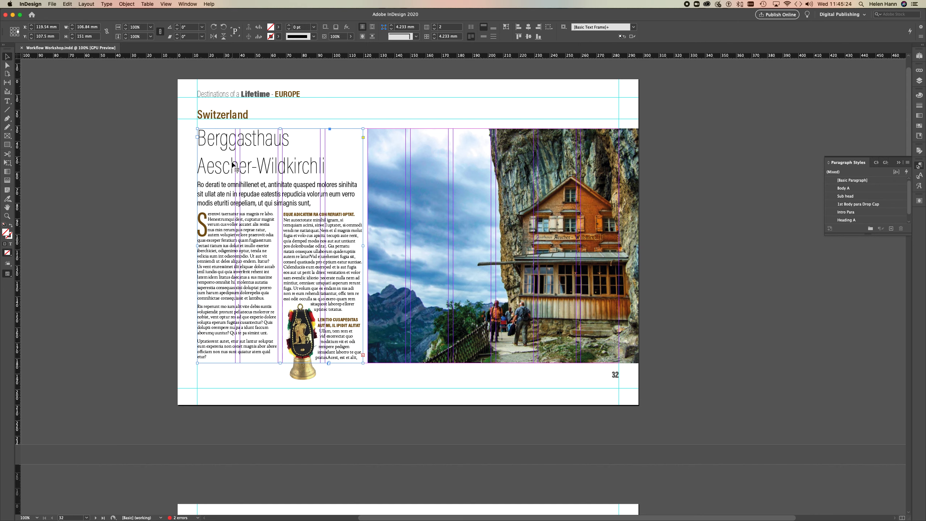
pyautogui.hscroll(-3, 215, 184)
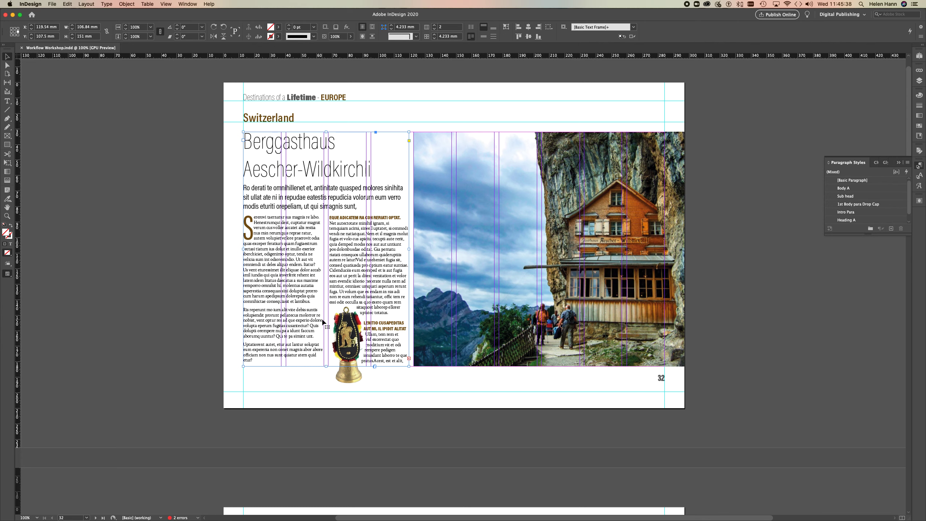
# Return to preview and check the Span Columns settings of the Heading A paragraph style used by the page 32 headline.
pyautogui.press('w')
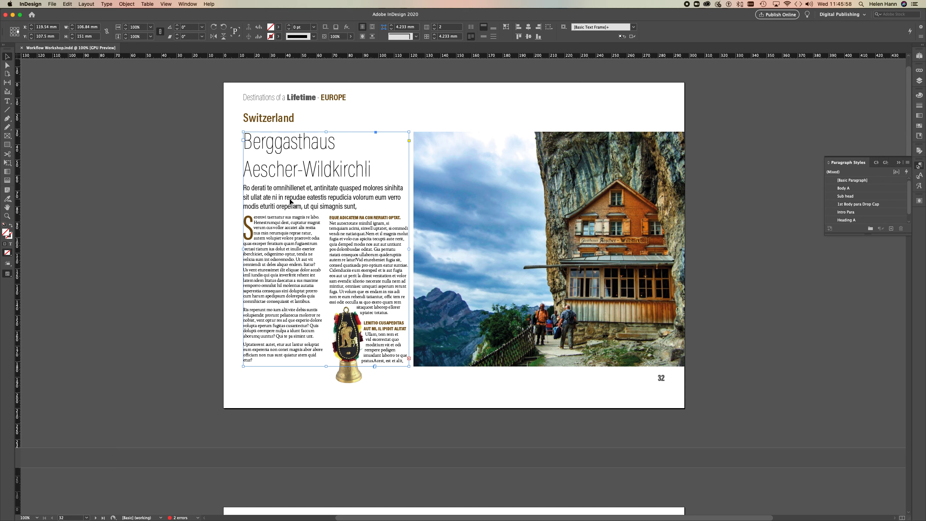
pyautogui.click(7, 101)
pyautogui.click(292, 145)
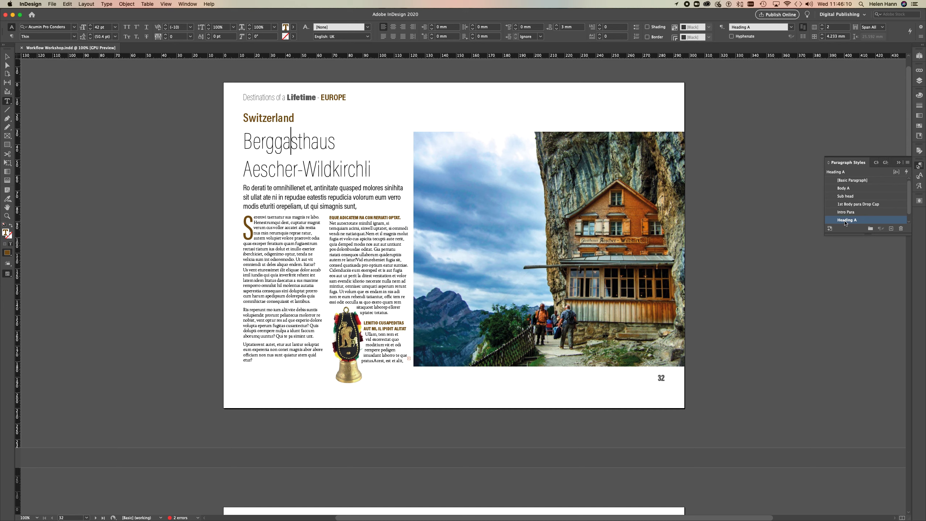
pyautogui.doubleClick(881, 223)
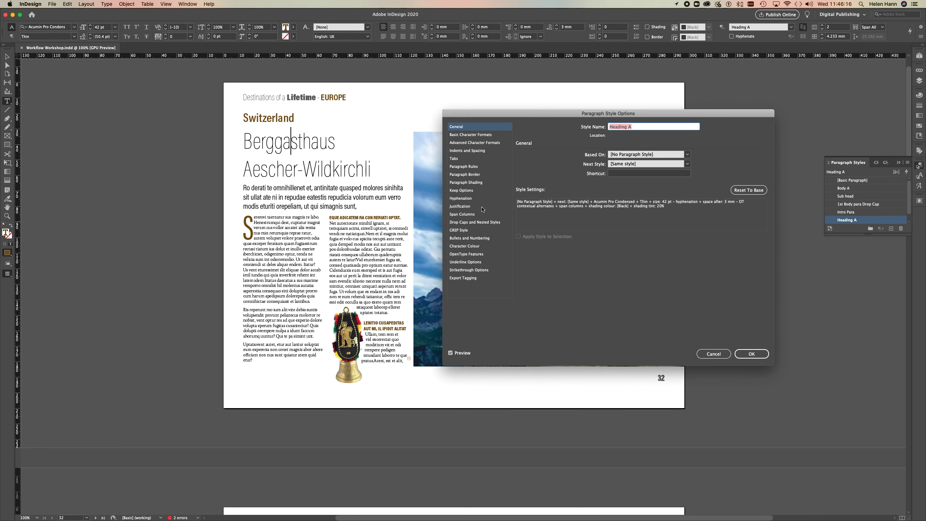
pyautogui.click(462, 214)
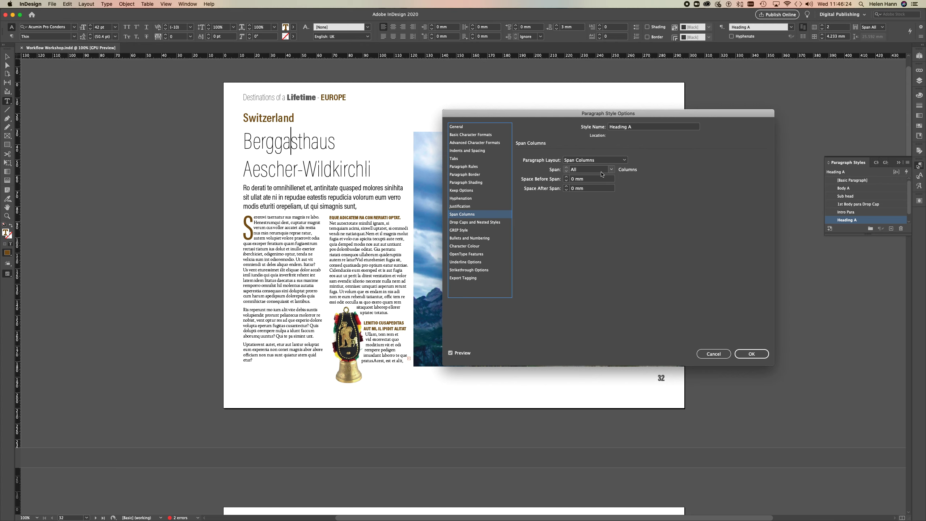
pyautogui.click(751, 353)
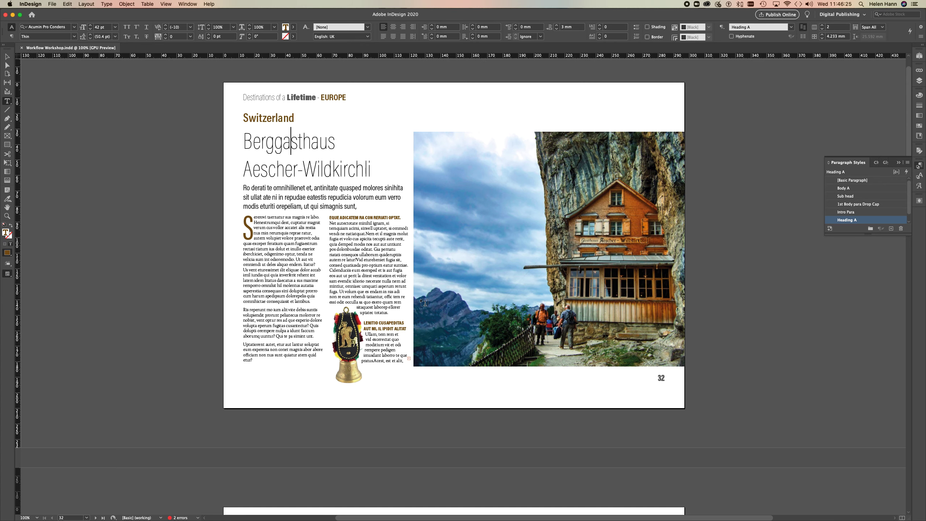
# Check the Span Columns settings of the Intro Para style used by the introduction on page 32.
pyautogui.click(296, 201)
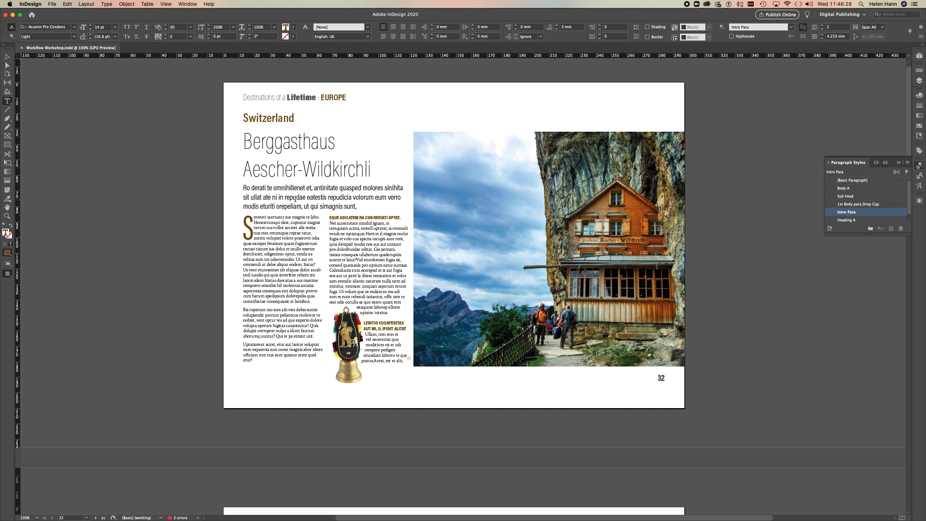
pyautogui.doubleClick(846, 212)
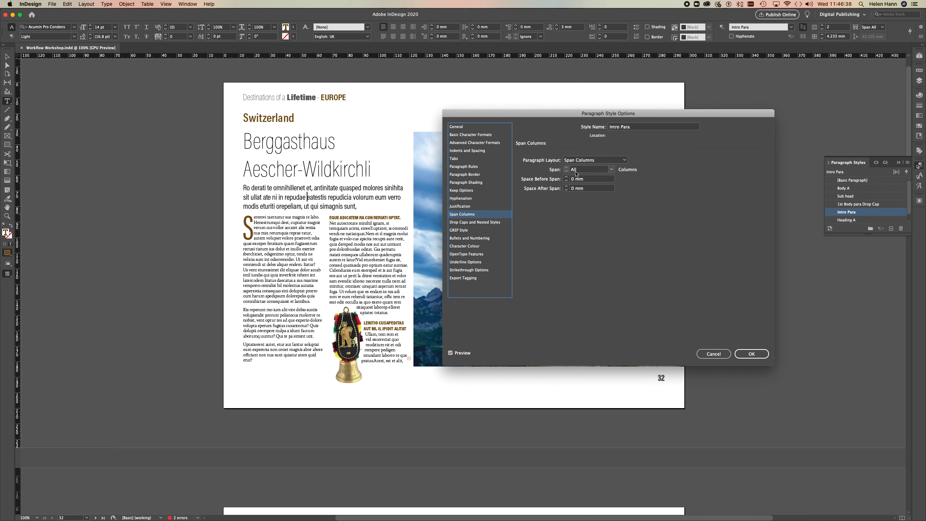
pyautogui.click(751, 354)
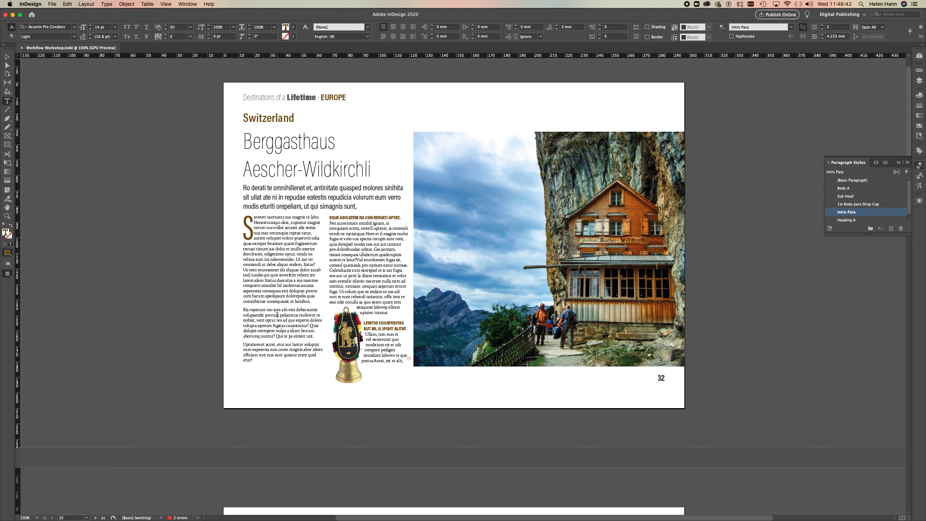
# Check the Span Columns layout setting of the Body A style used by the body text on page 32.
pyautogui.click(309, 338)
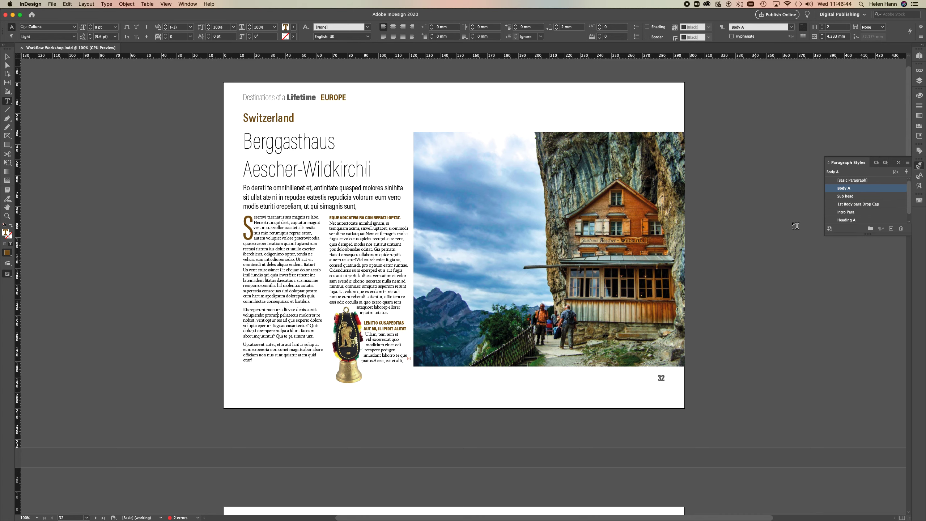
pyautogui.doubleClick(881, 191)
pyautogui.click(454, 215)
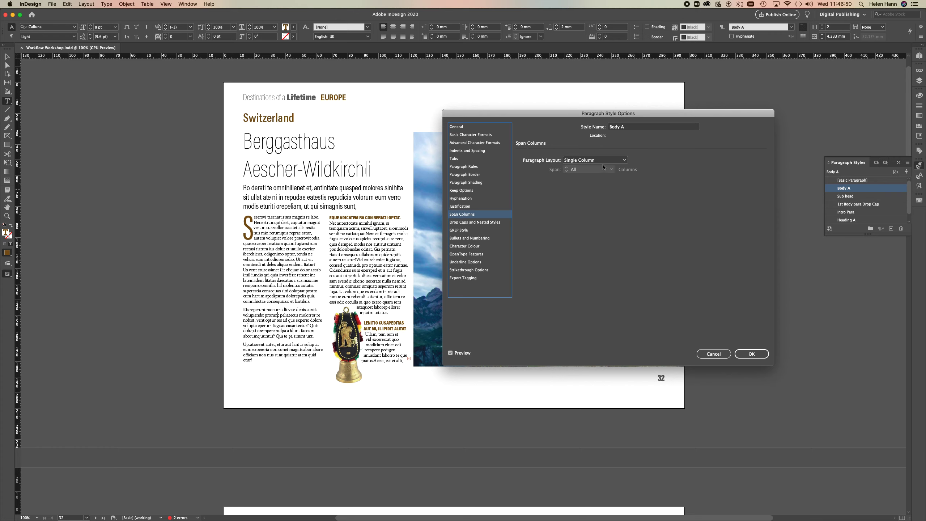
pyautogui.click(744, 358)
# Review the options of the 1st Body para Drop Cap style used by the first body paragraph.
pyautogui.click(274, 222)
pyautogui.doubleClick(859, 204)
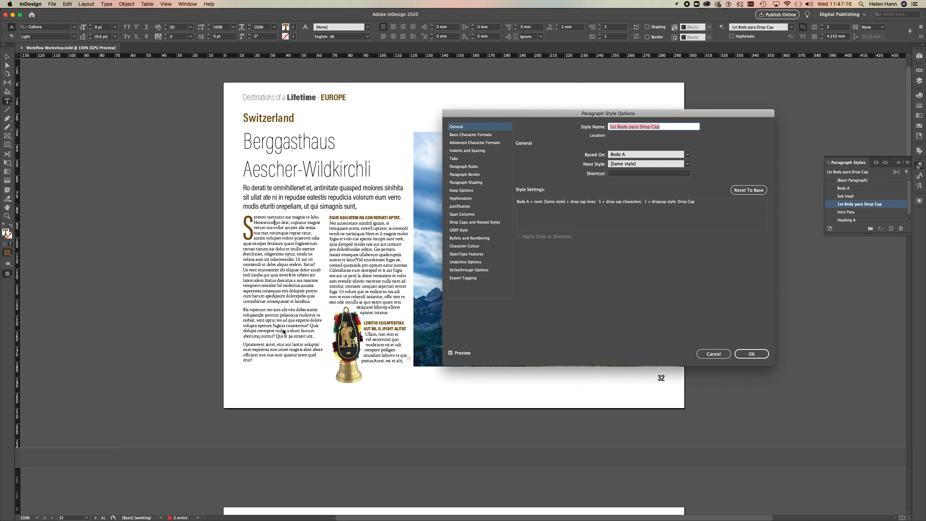
pyautogui.click(460, 198)
pyautogui.press('Return')
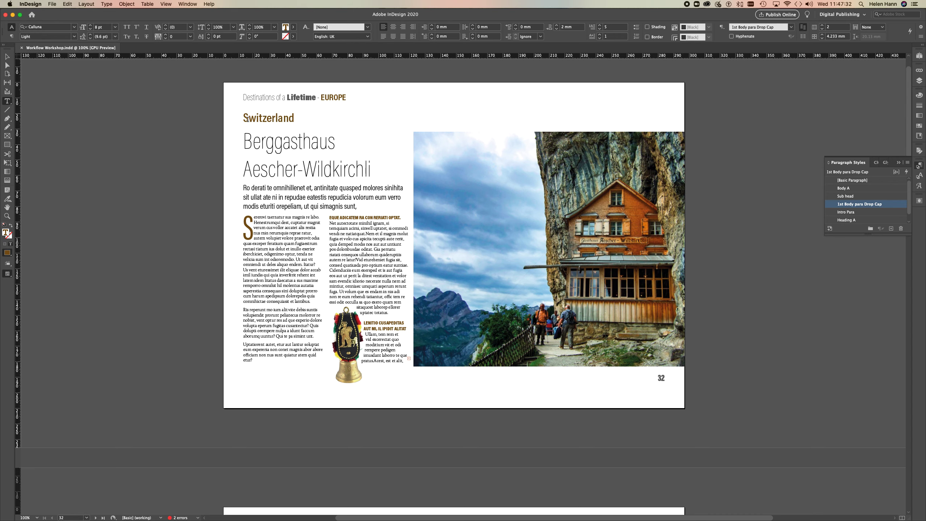
# Show the guides and narrow the photo frame on page 32 by two grid columns, moving in its left edge.
pyautogui.click(429, 242)
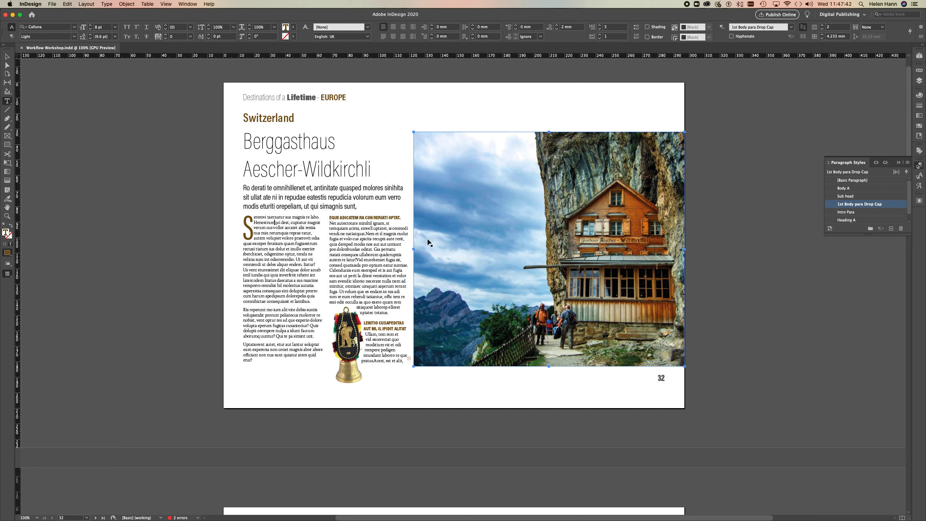
pyautogui.press('super+semicolon')
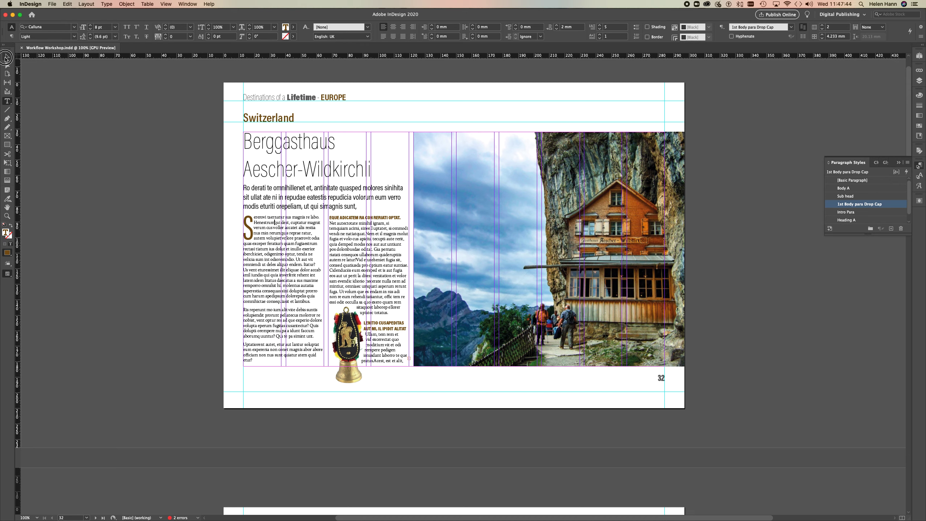
pyautogui.press('Escape')
pyautogui.click(423, 246)
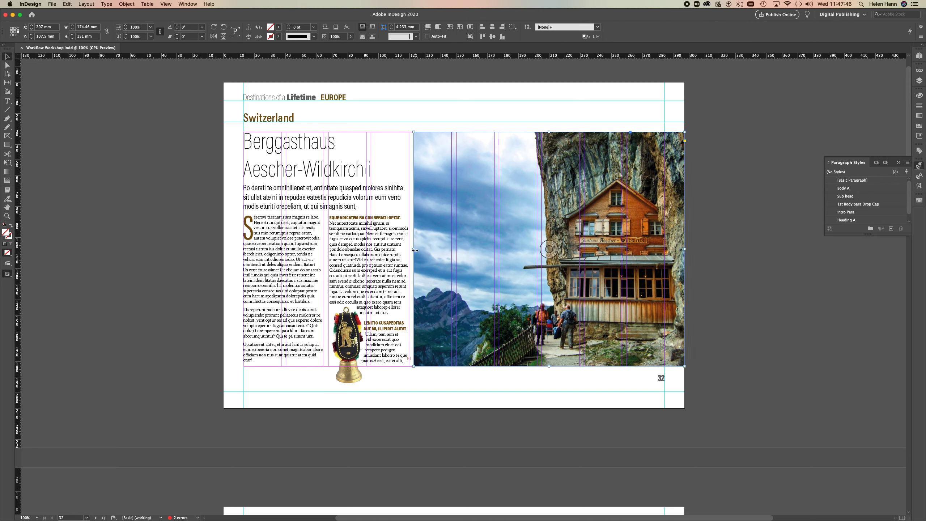
pyautogui.moveTo(414, 250); pyautogui.dragTo(500, 252)
# Widen the page 32 text frame to about 162 mm, lower its top edge for a 134 mm height, and preview the page.
pyautogui.click(386, 250)
pyautogui.moveTo(409, 249); pyautogui.dragTo(495, 252)
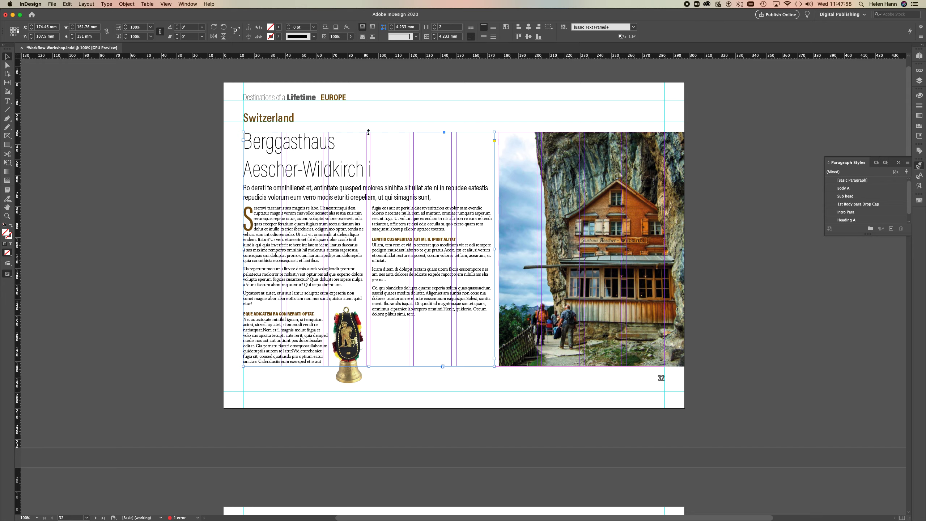
pyautogui.moveTo(368, 132); pyautogui.dragTo(366, 157)
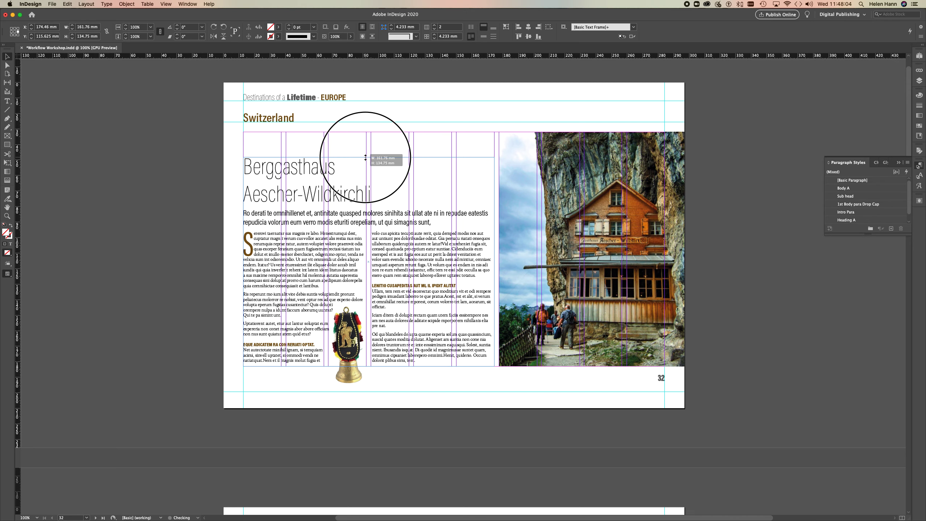
pyautogui.moveTo(366, 158); pyautogui.dragTo(366, 159)
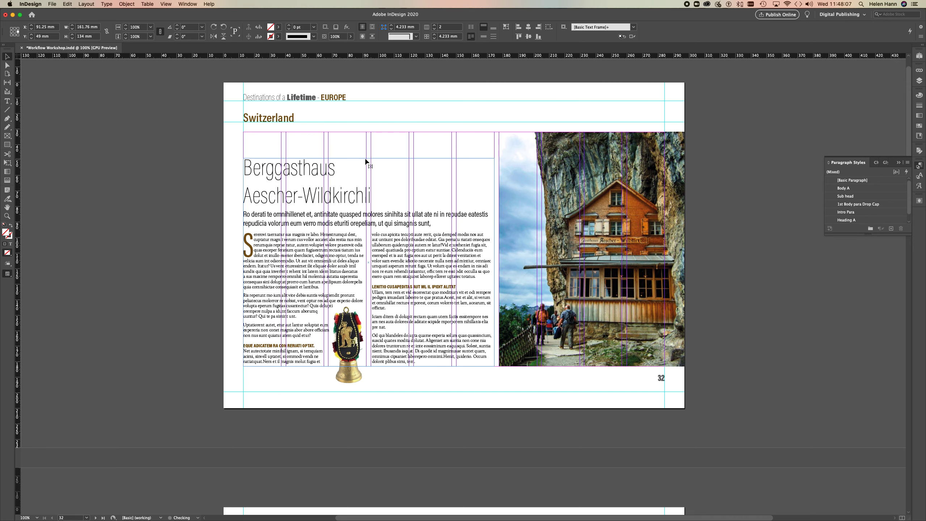
pyautogui.click(234, 217)
pyautogui.press('w')
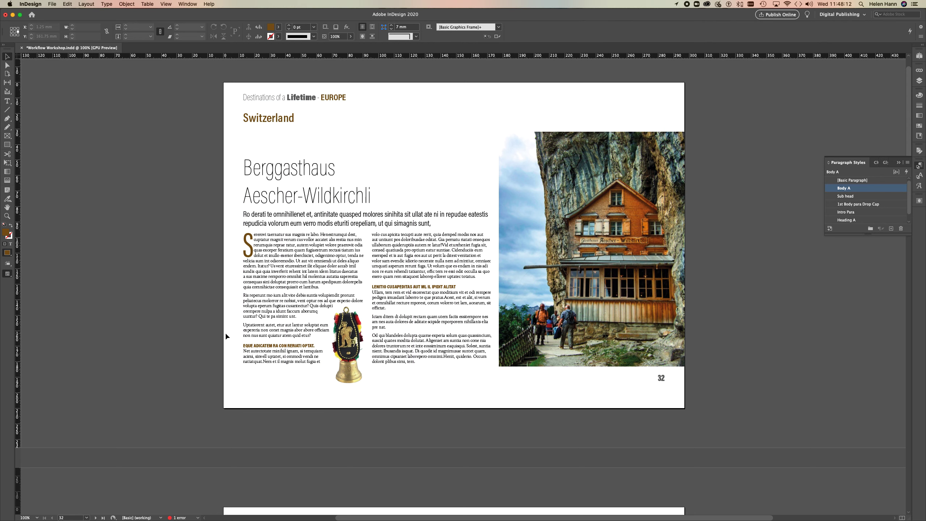
# Show the guides on page 33 and narrow its photo frame to 119.54 mm, moving in the left edge.
pyautogui.hotkey('shift', 'pagedown')
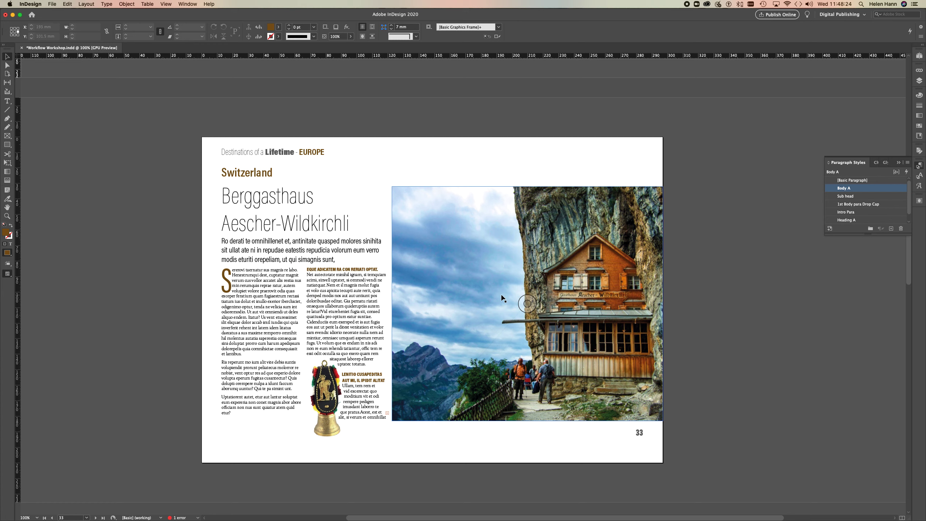
pyautogui.press('w')
pyautogui.click(404, 292)
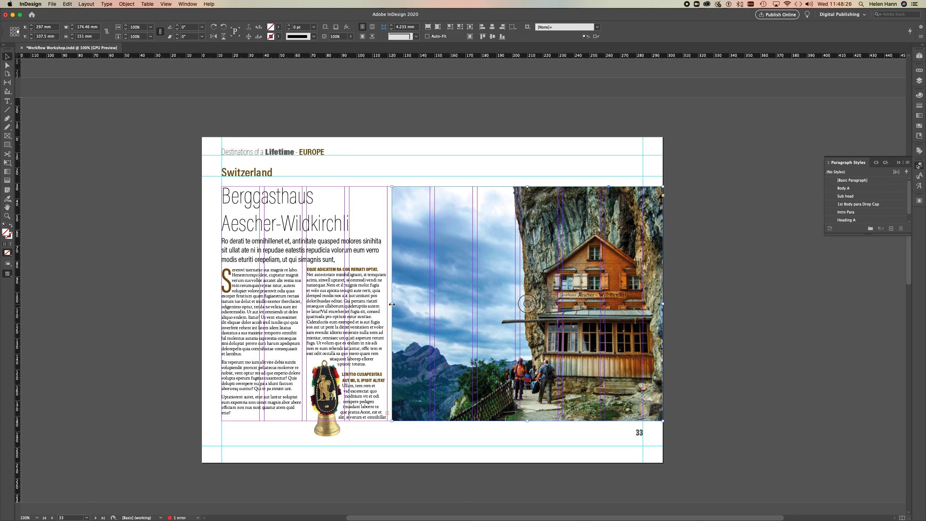
pyautogui.moveTo(391, 304); pyautogui.dragTo(477, 309)
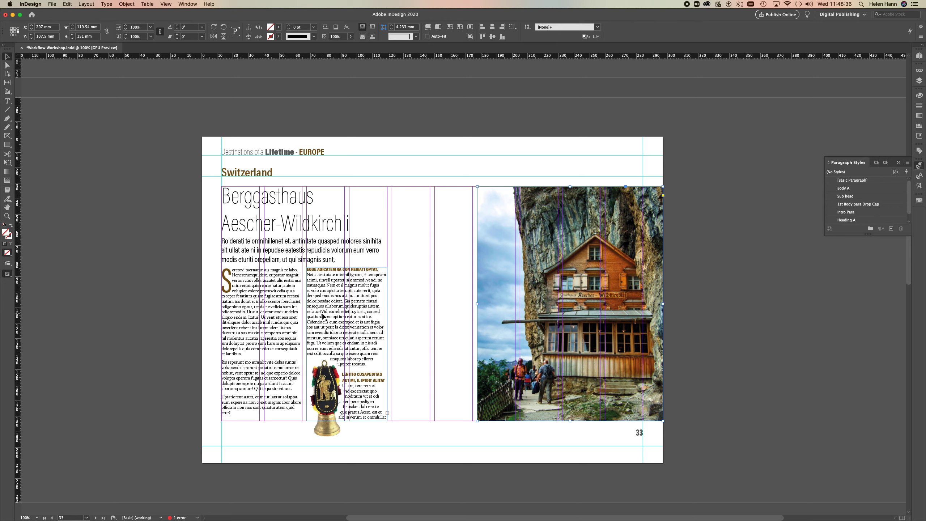
# Shift and widen the second body text frame on page 33 across three grid columns, and widen the first one to 79.38 mm.
pyautogui.moveTo(324, 316); pyautogui.dragTo(408, 317)
pyautogui.click(268, 323)
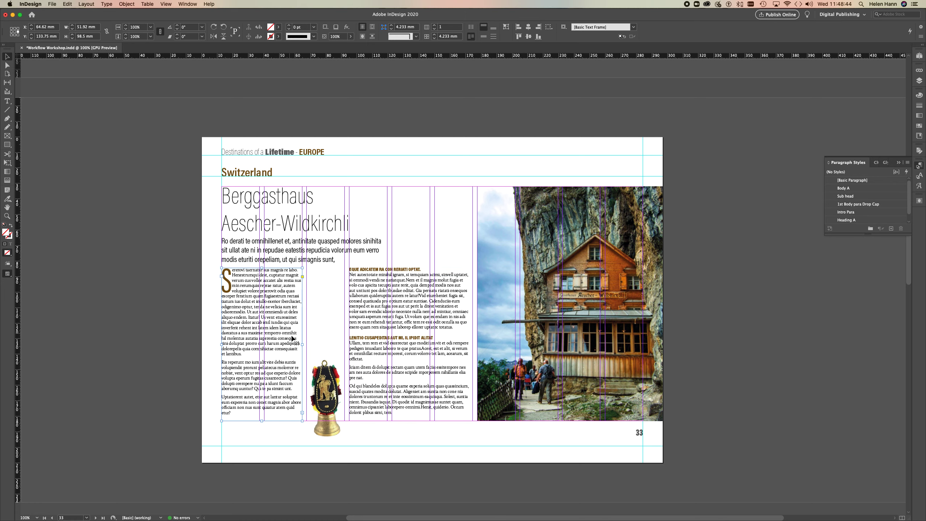
pyautogui.moveTo(302, 345); pyautogui.dragTo(343, 346)
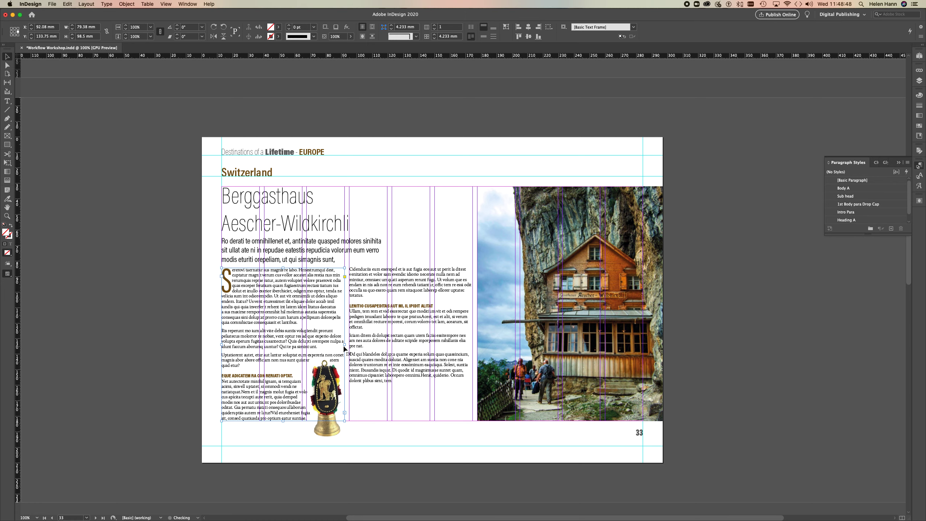
# Compare the adjusted text layouts on pages 32 and 33.
pyautogui.press('Up')
pyautogui.scroll(3, 374, 215)
pyautogui.scroll(3, 374, 214)
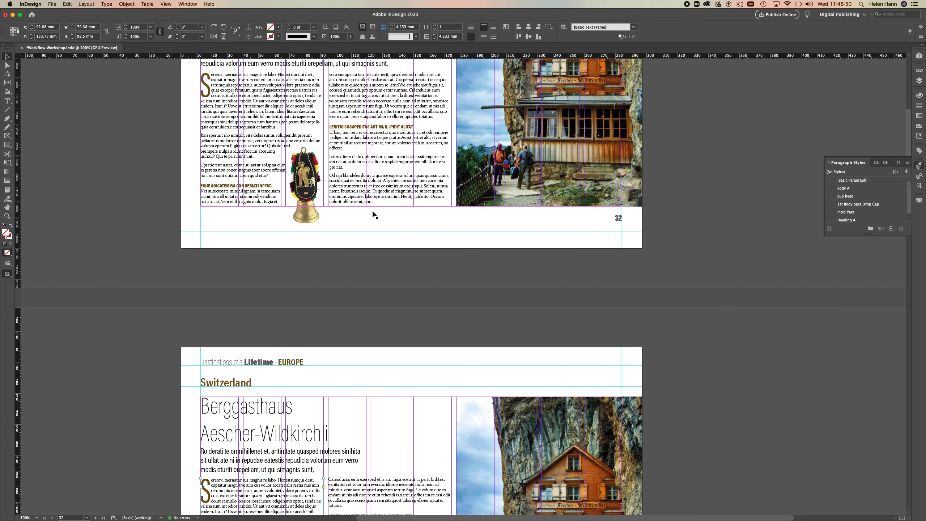
pyautogui.scroll(-5, 375, 215)
pyautogui.scroll(5, 374, 214)
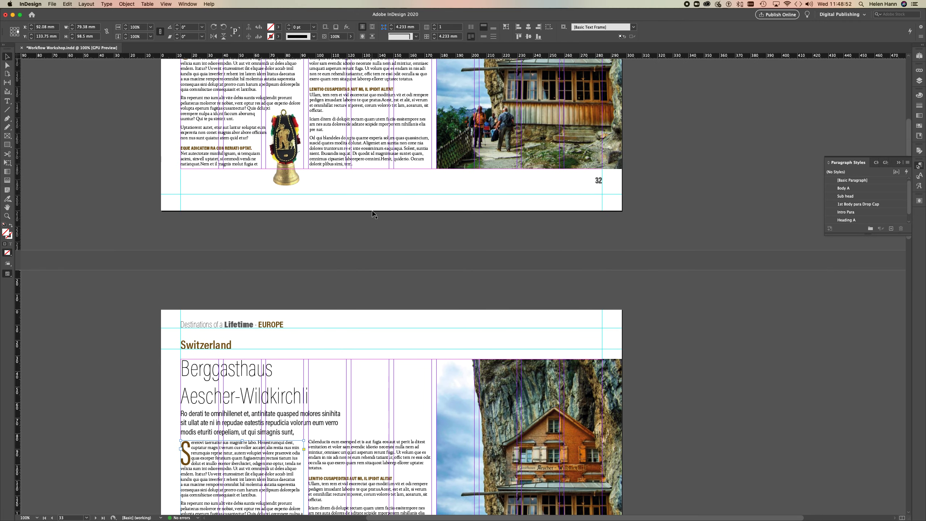
pyautogui.scroll(-4, 374, 215)
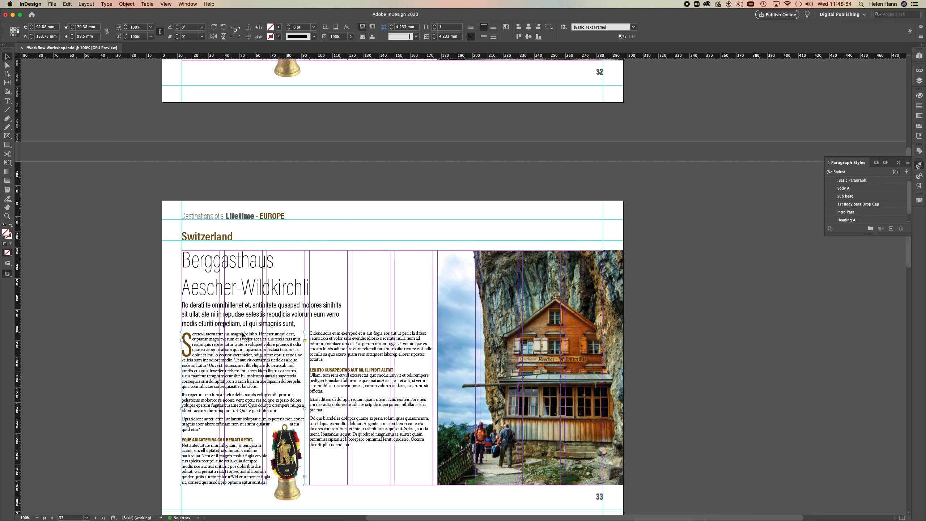
# Lower the top edges of both body text frames on page 33 to the same level, making the second frame 86.25 mm high.
pyautogui.click(244, 331)
pyautogui.moveTo(243, 332); pyautogui.dragTo(243, 343)
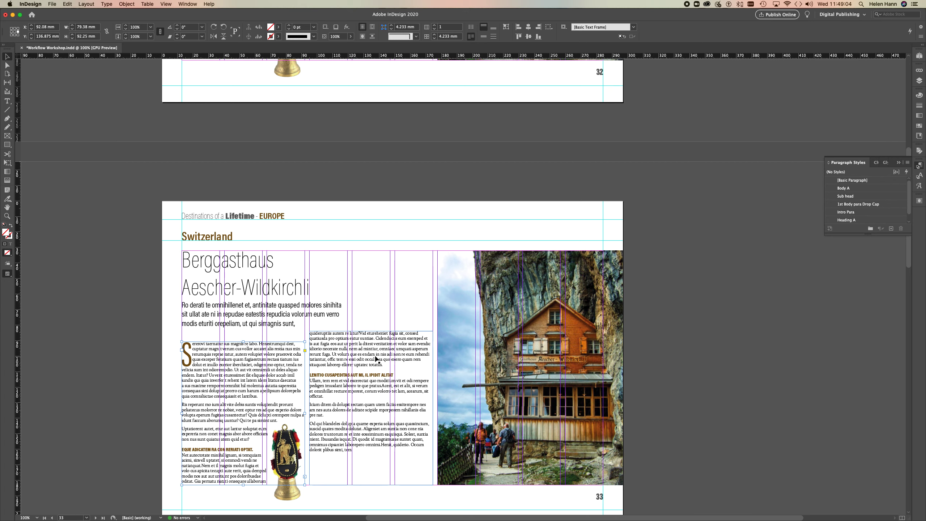
pyautogui.click(375, 339)
pyautogui.moveTo(372, 331); pyautogui.dragTo(371, 342)
pyautogui.click(257, 351)
pyautogui.moveTo(242, 342); pyautogui.dragTo(242, 348)
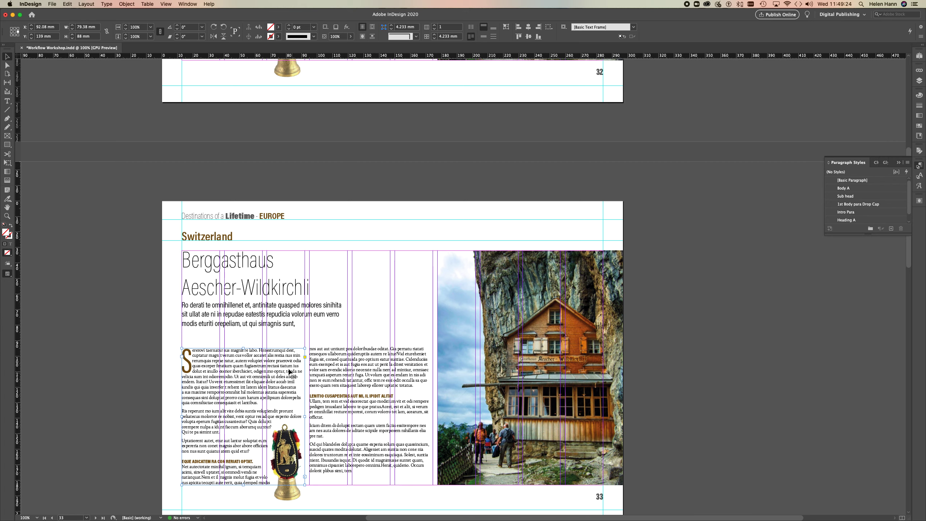
pyautogui.moveTo(242, 348); pyautogui.dragTo(242, 351)
pyautogui.click(362, 379)
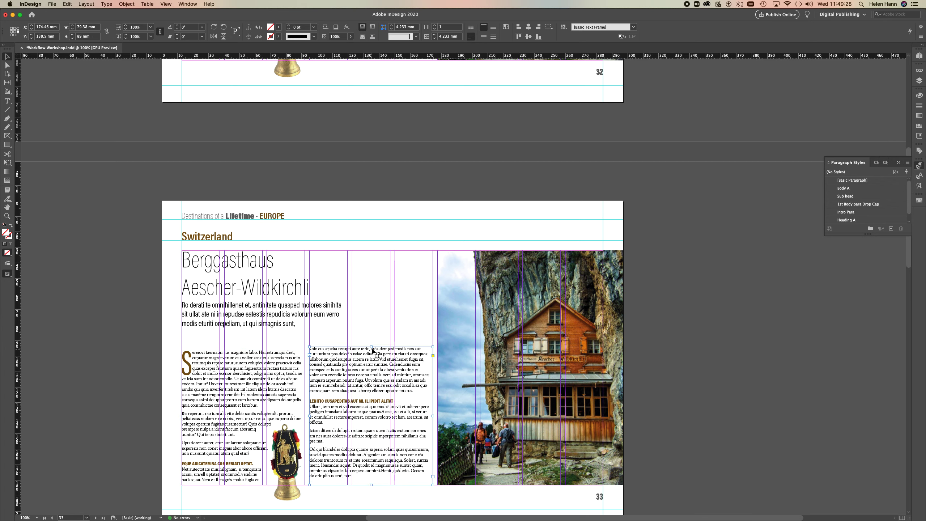
pyautogui.moveTo(371, 348); pyautogui.dragTo(370, 350)
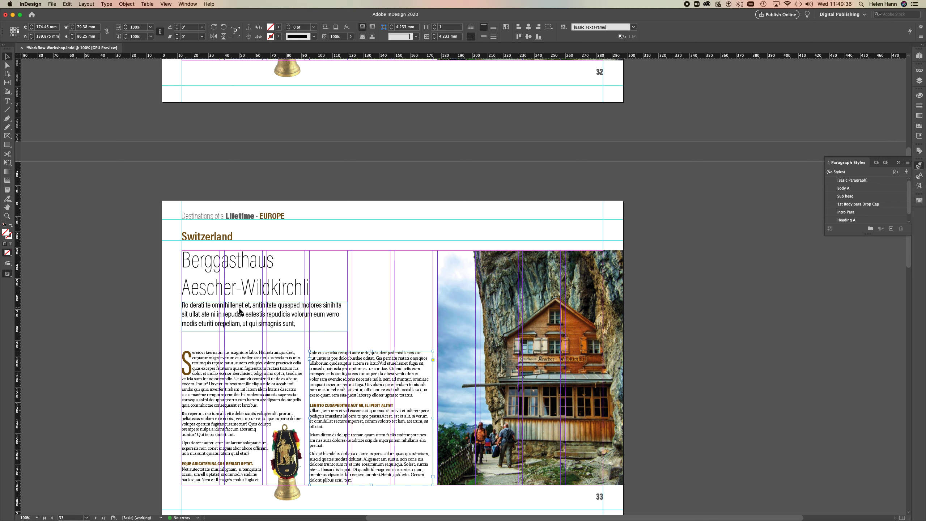
# Widen page 33's intro text frame to 161.76 mm across both body columns and move it down to just above the body text.
pyautogui.click(269, 311)
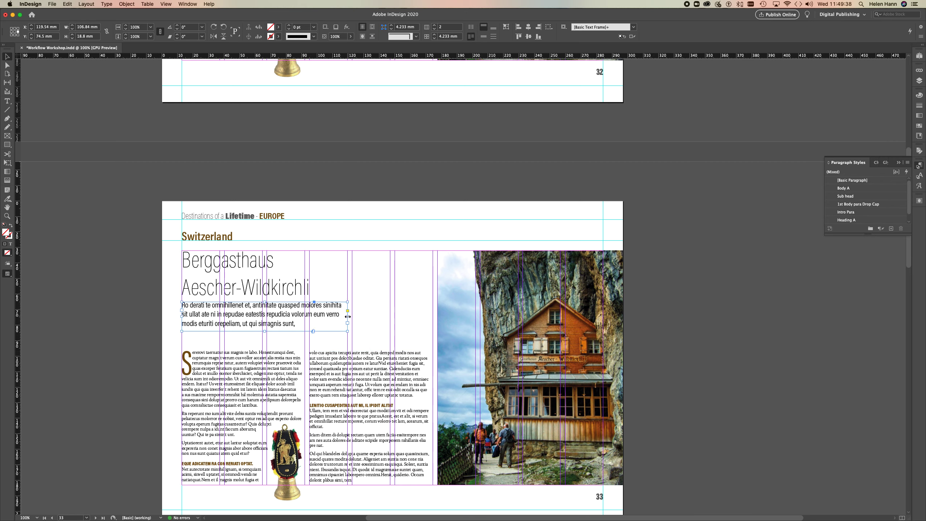
pyautogui.moveTo(348, 316); pyautogui.dragTo(432, 316)
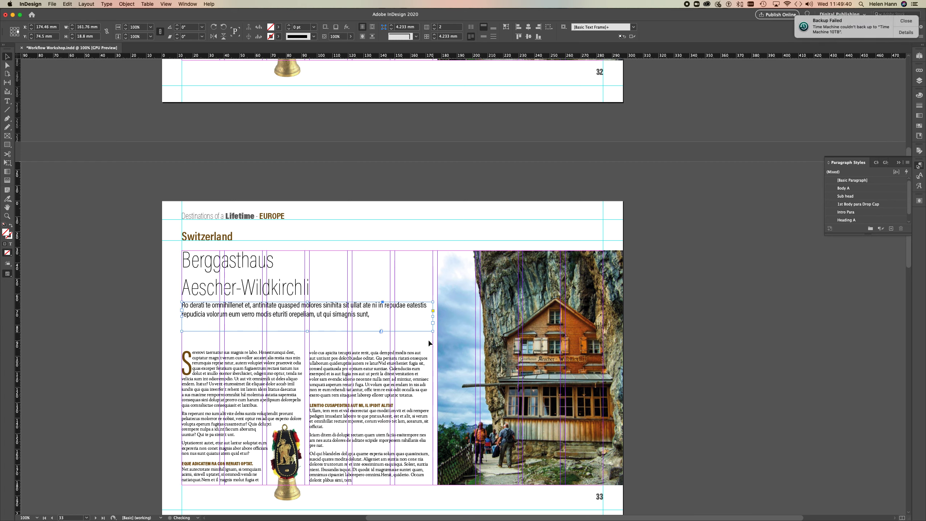
pyautogui.moveTo(289, 314); pyautogui.dragTo(289, 340)
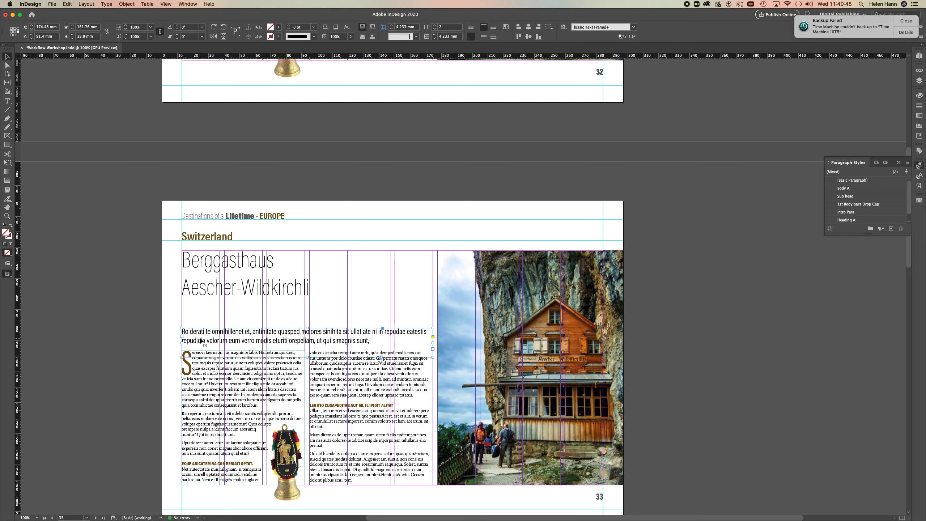
pyautogui.scroll(6, 233, 271)
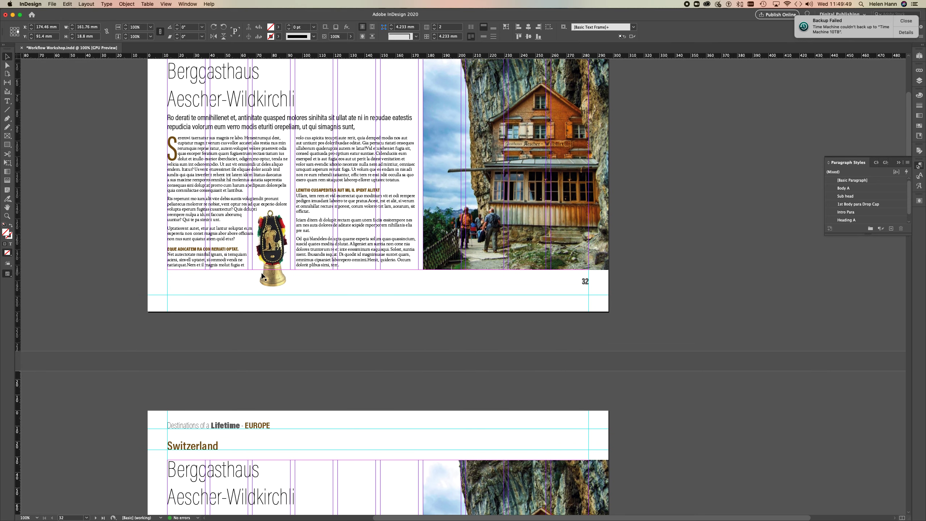